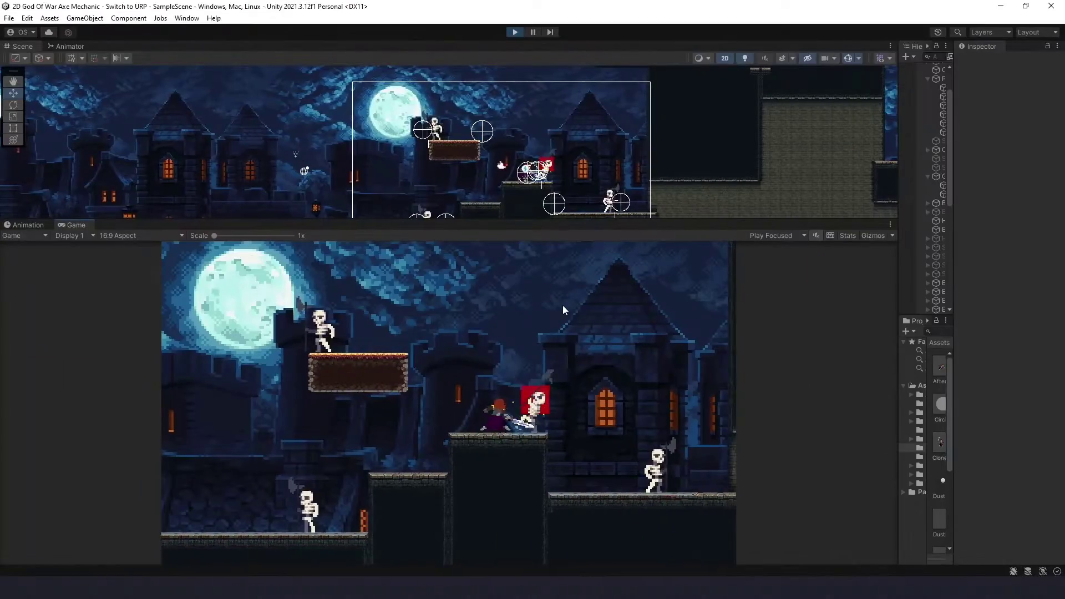
Run the heroine left and jump onto the upper platform, then run right past the skeletons.
key("Left")
key("space")
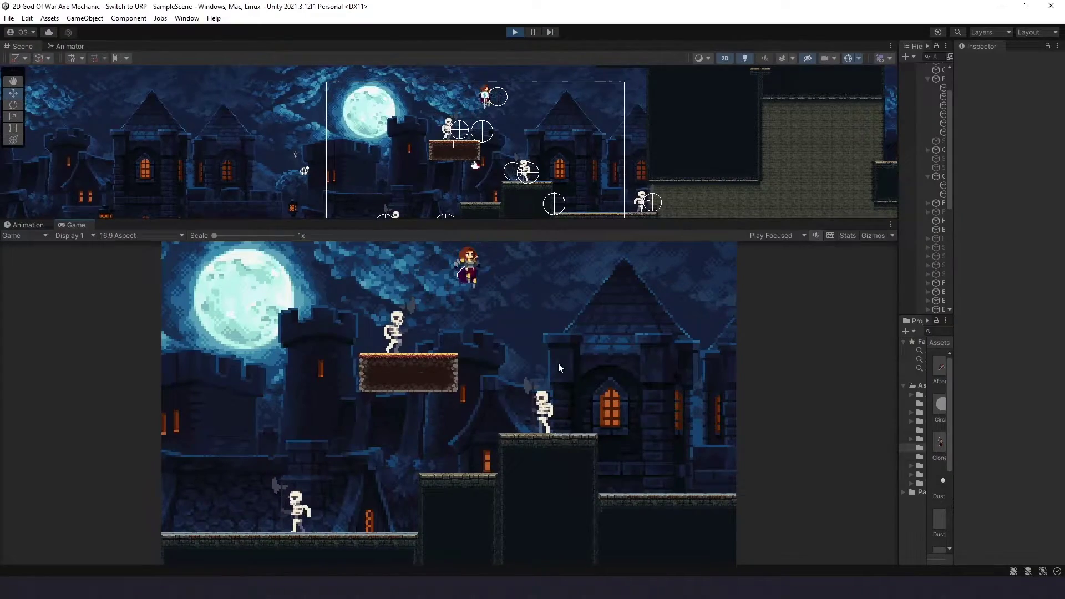
key("Right")
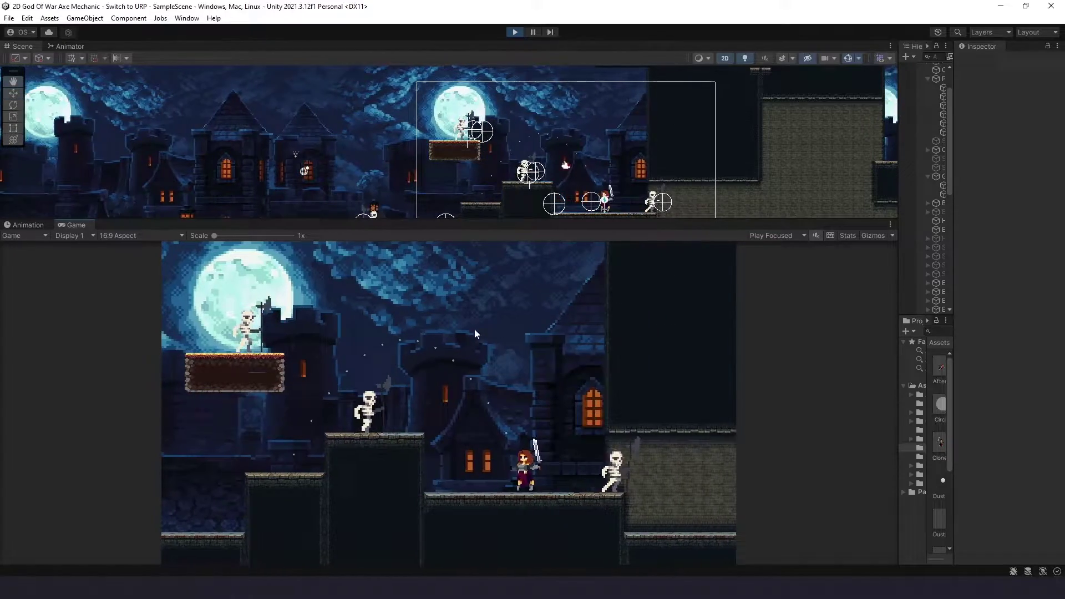
key("Left")
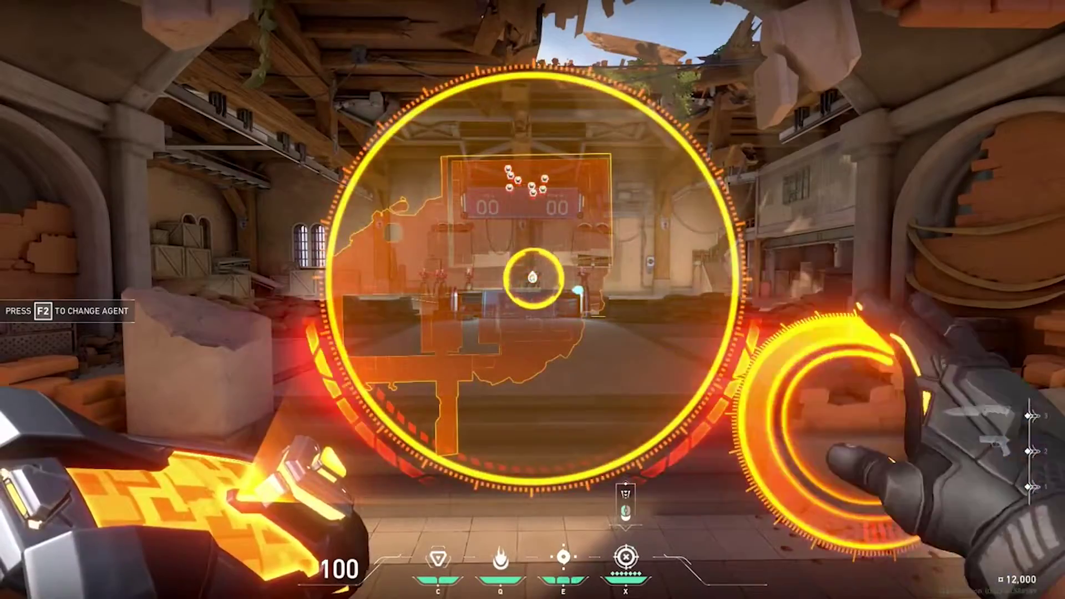
Fire the ultimate at the area targeted on the map overlay.
left_click(528, 190)
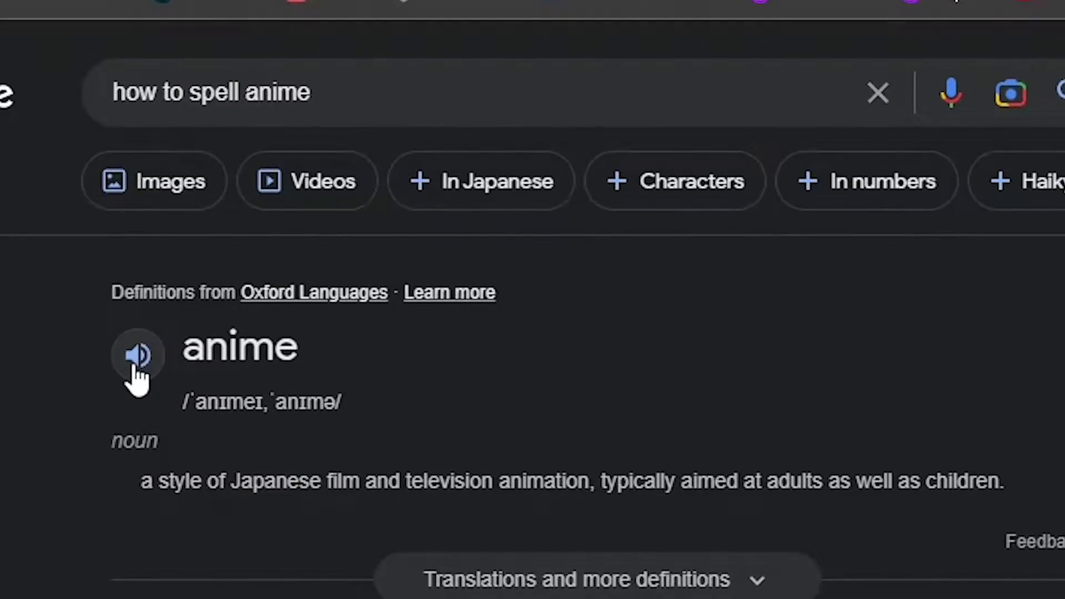
Play the spoken pronunciation of 'anime' beside its definition.
left_click(137, 355)
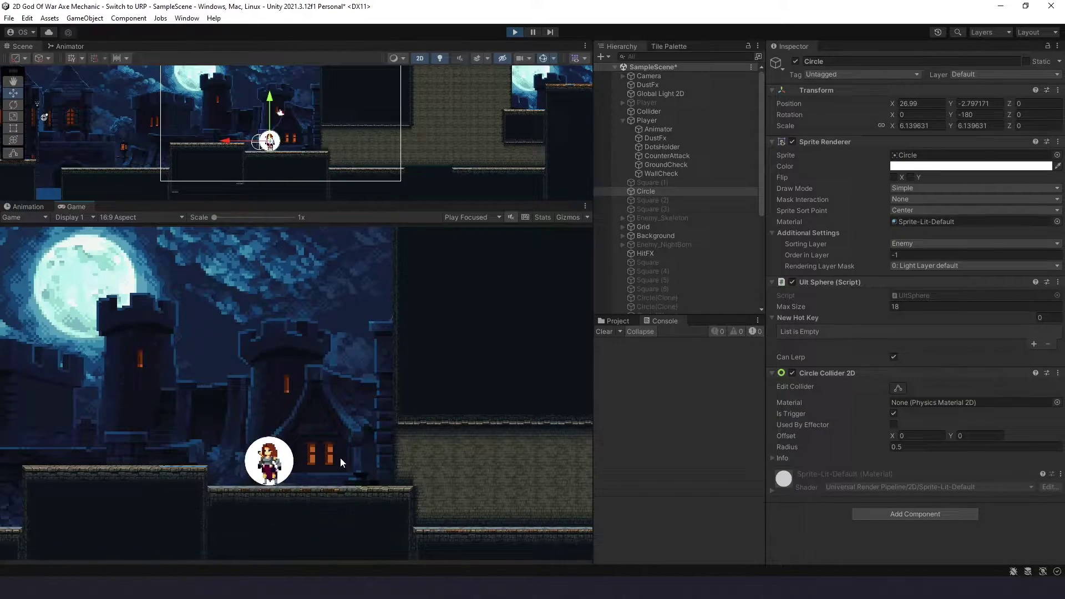
Trigger the ult sphere, select the four Square objects, and start Play mode.
key("space")
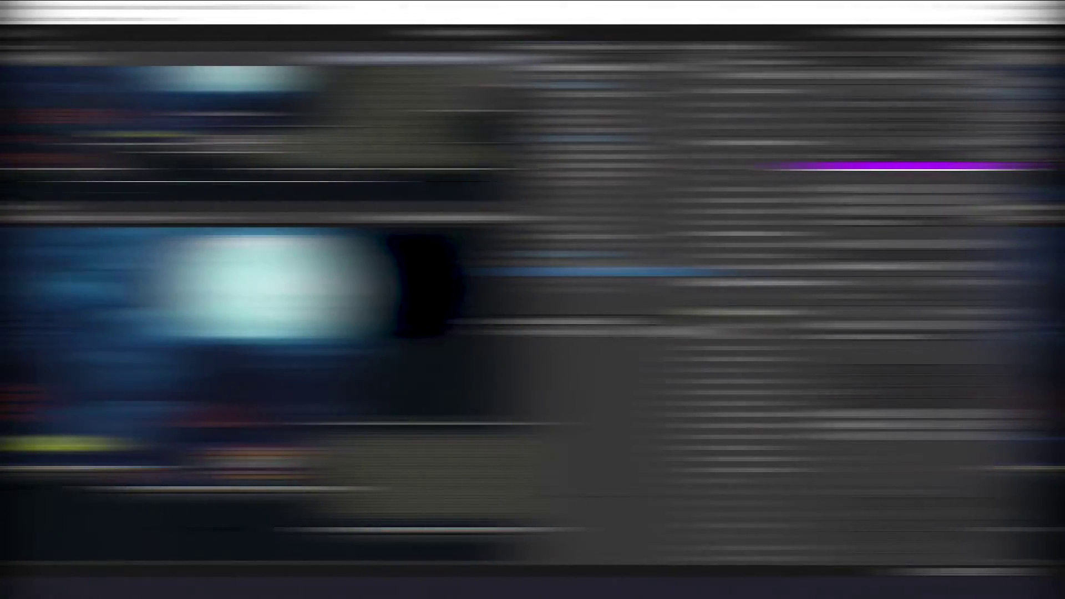
left_click(663, 289, "shift")
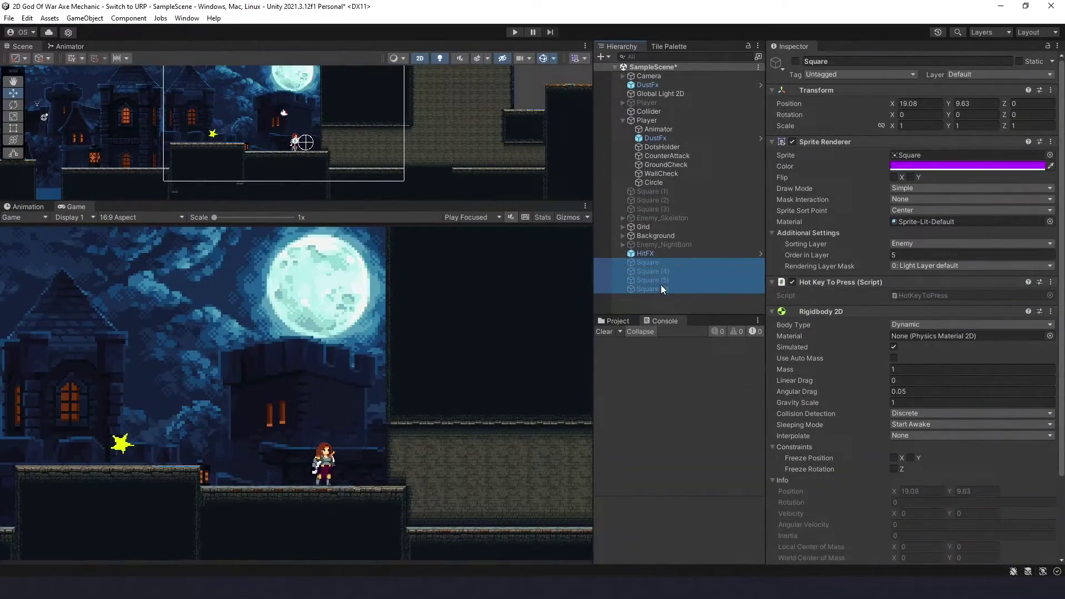
left_click(515, 32)
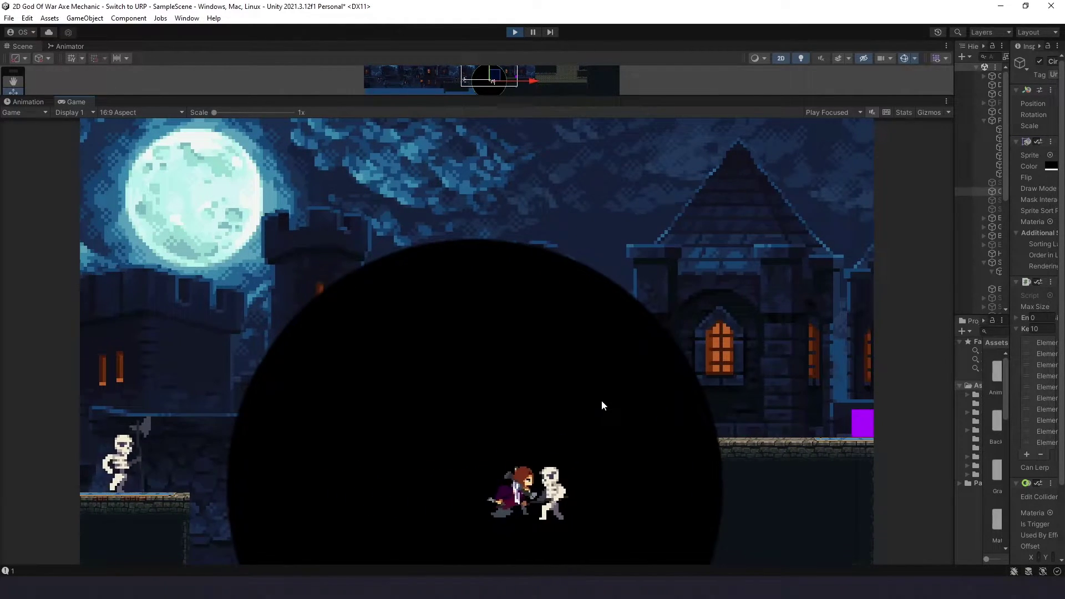
Maximize the Game view with Shift+Space to watch the void ultimate.
key("shift+space")
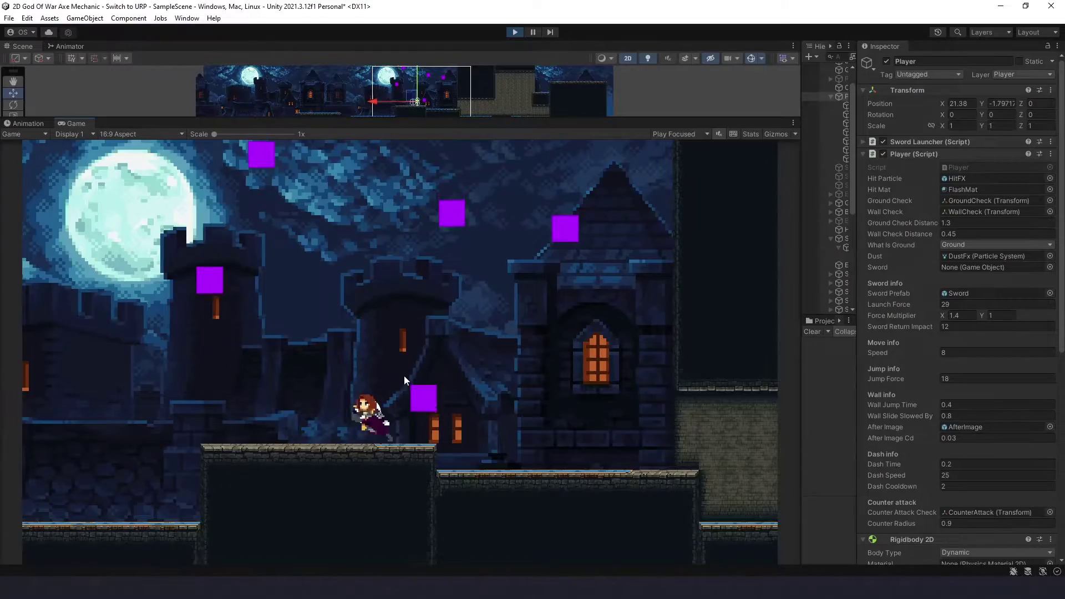
Cast the void ultimate in the maximized Game view and mark targets X, C, V, H, T, E.
key("r")
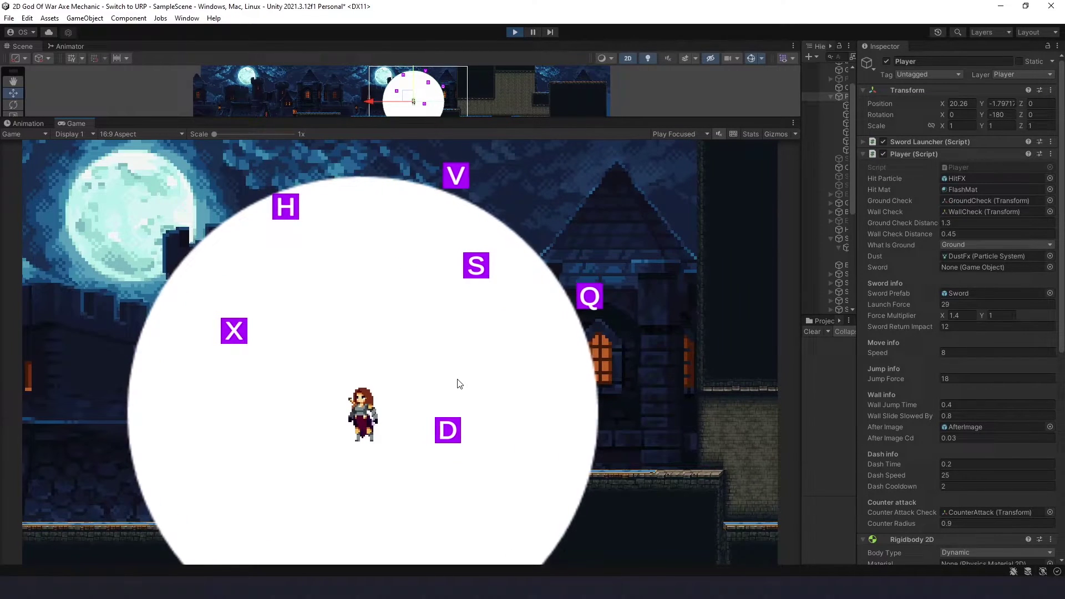
key("shift+space")
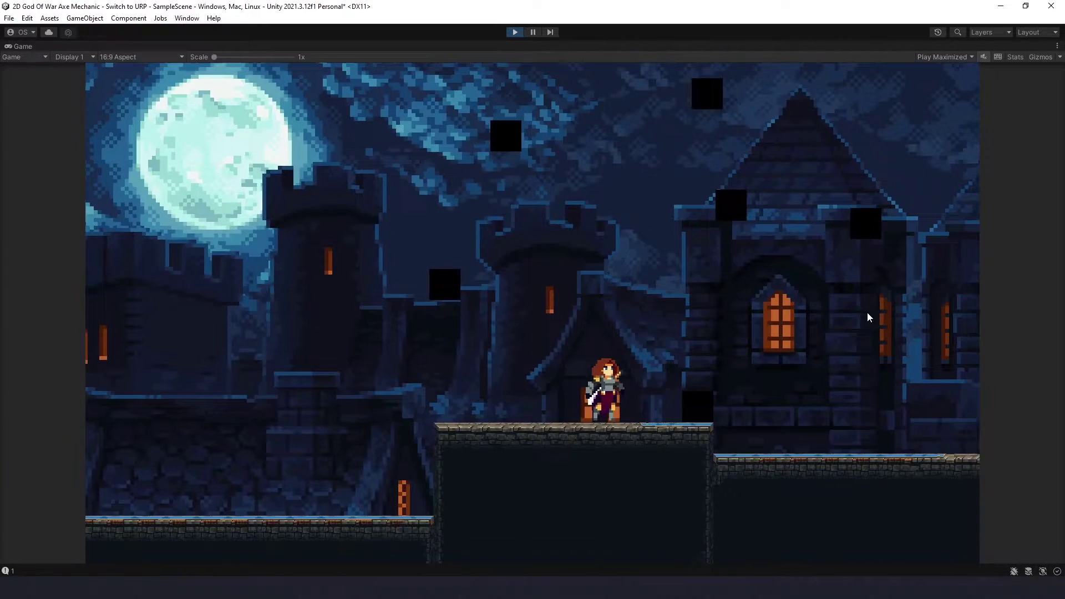
key("r")
key("x")
key("c")
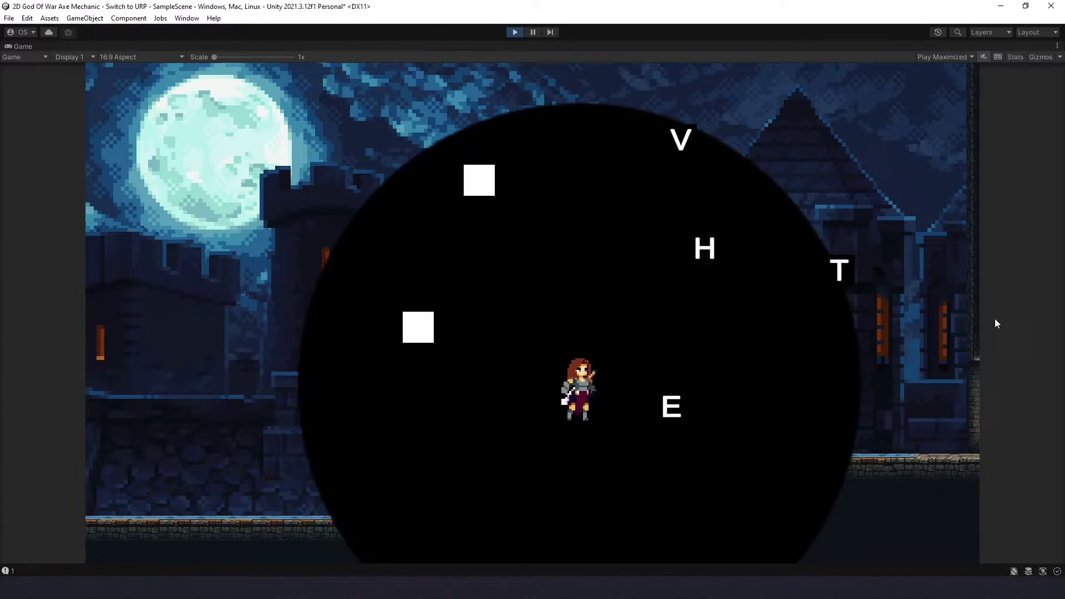
key("v")
key("h")
key("t")
key("e")
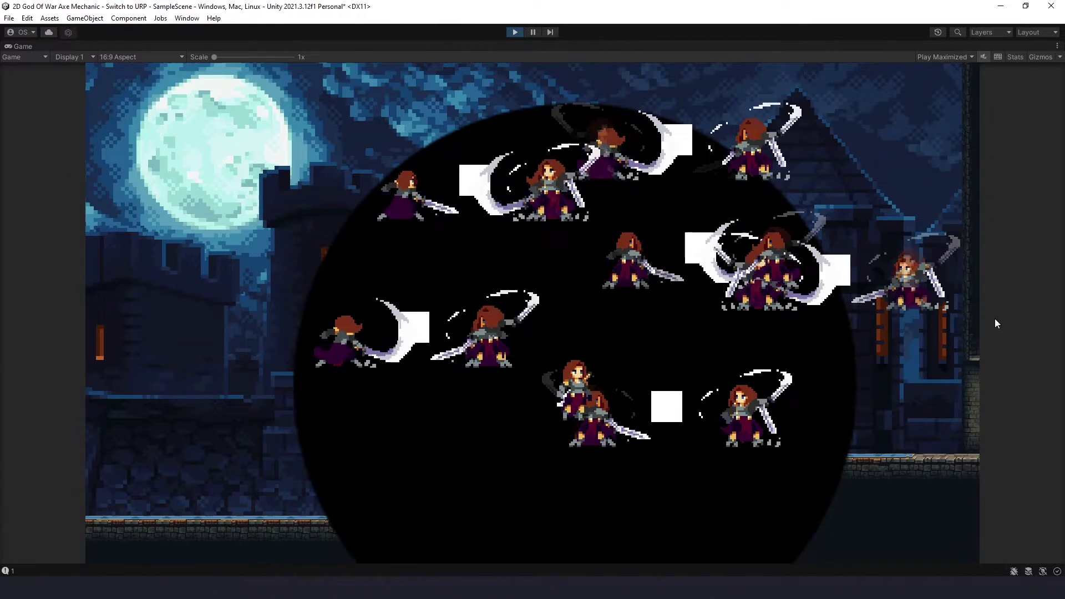
Recast the void on the skeletons and mark them S, T, E, then E and X.
key("r")
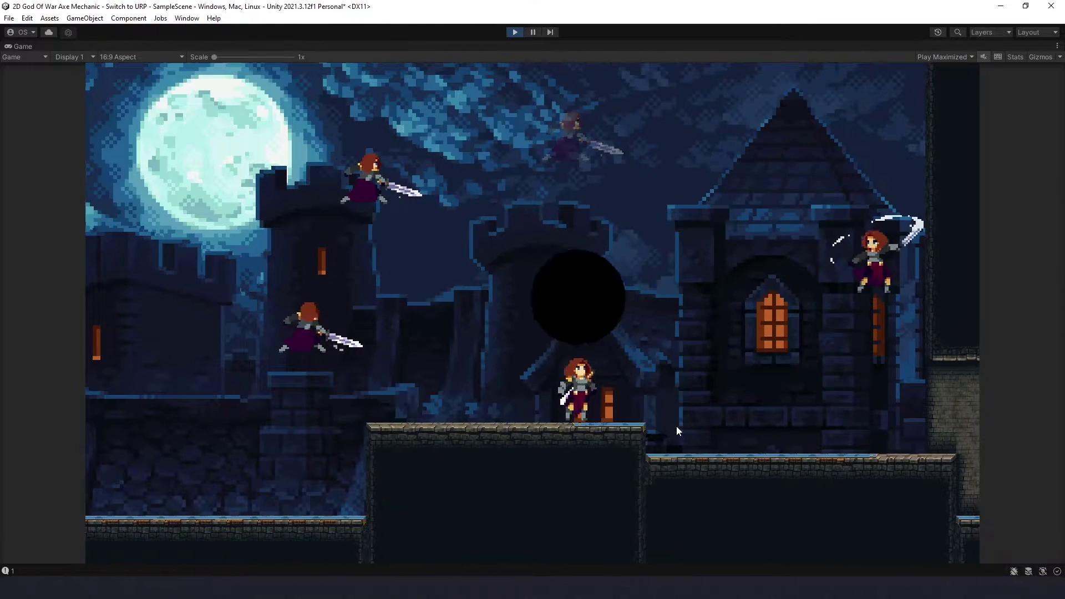
key("shift+space")
key("r")
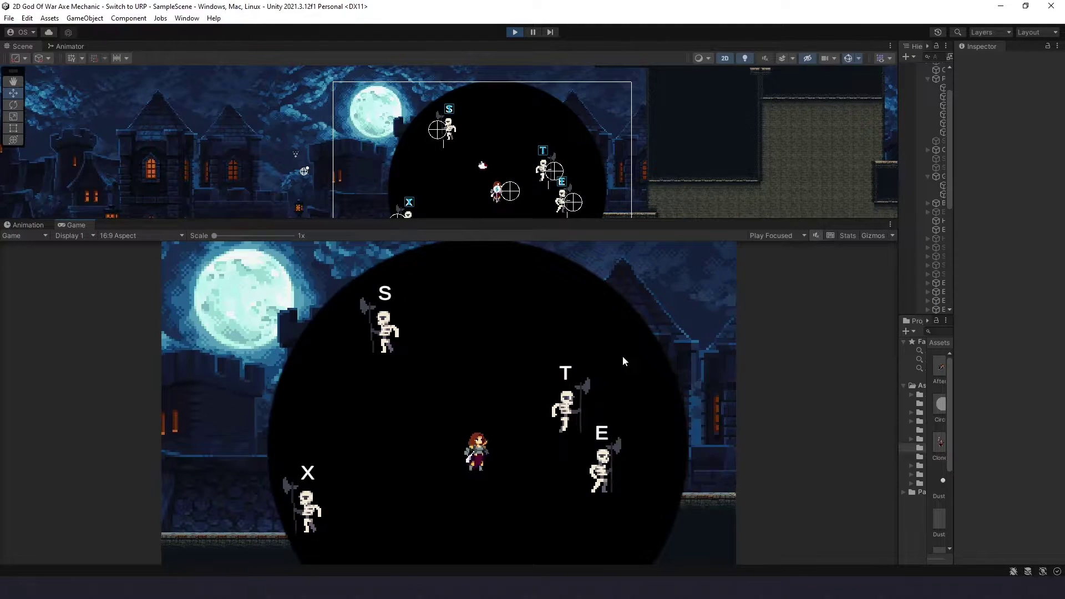
key("s")
key("t")
key("e")
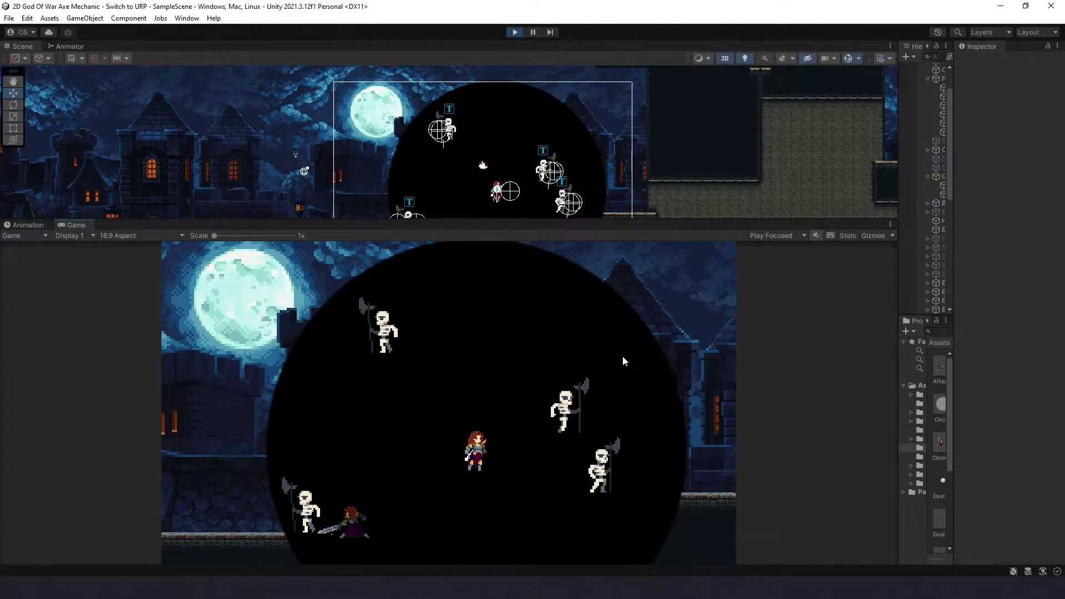
key("shift+space")
key("e")
key("x")
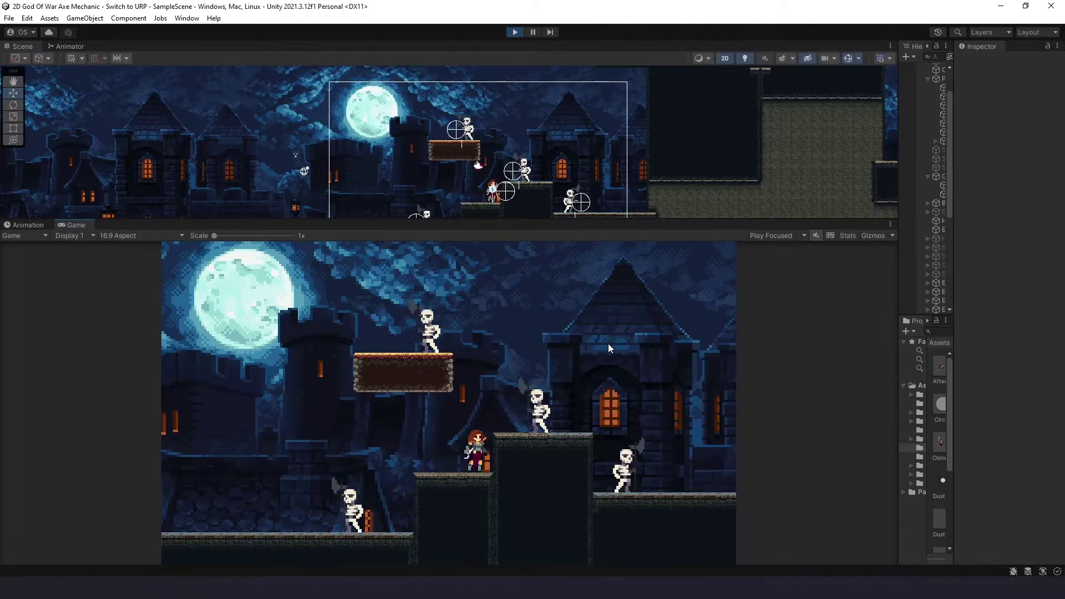
Cast the void with Q and mark the skeletons tagged E, W and X.
key("q")
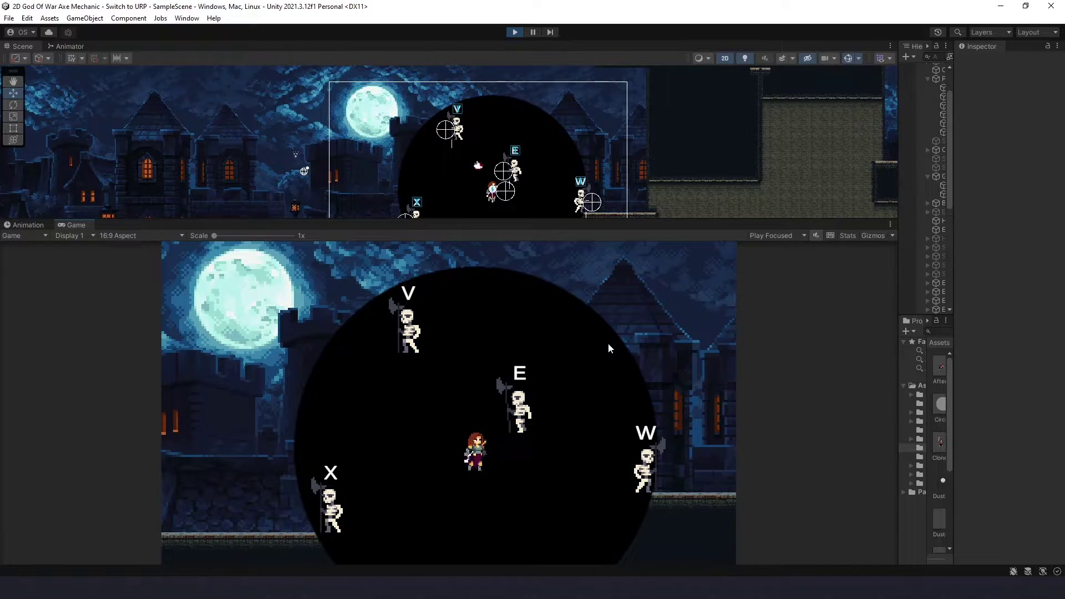
key("e")
key("w")
key("x")
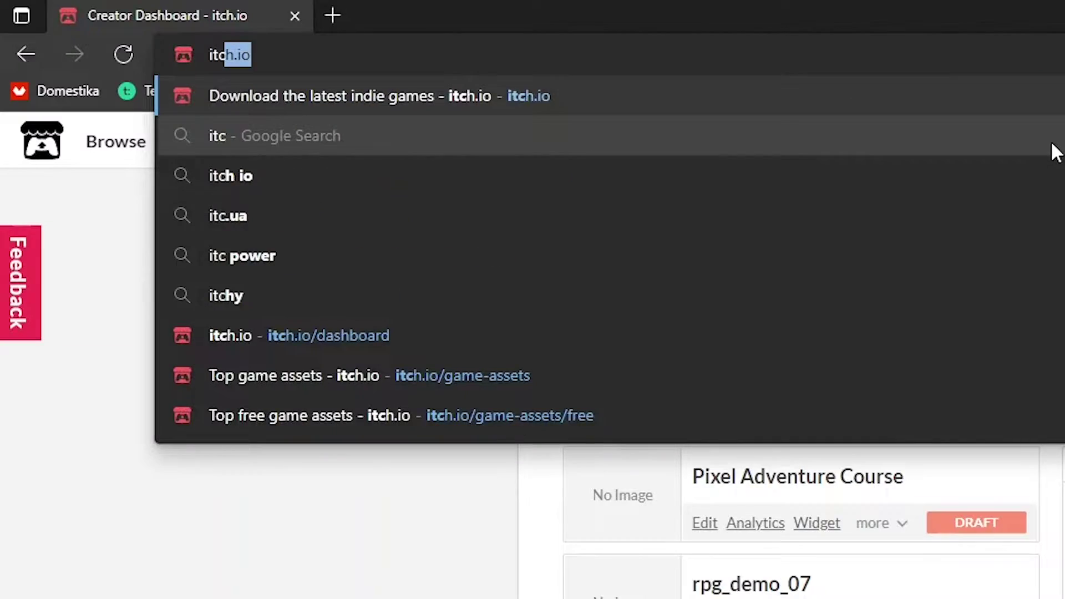
Load itch.io and go to its game assets section.
type("h.io")
key("Return")
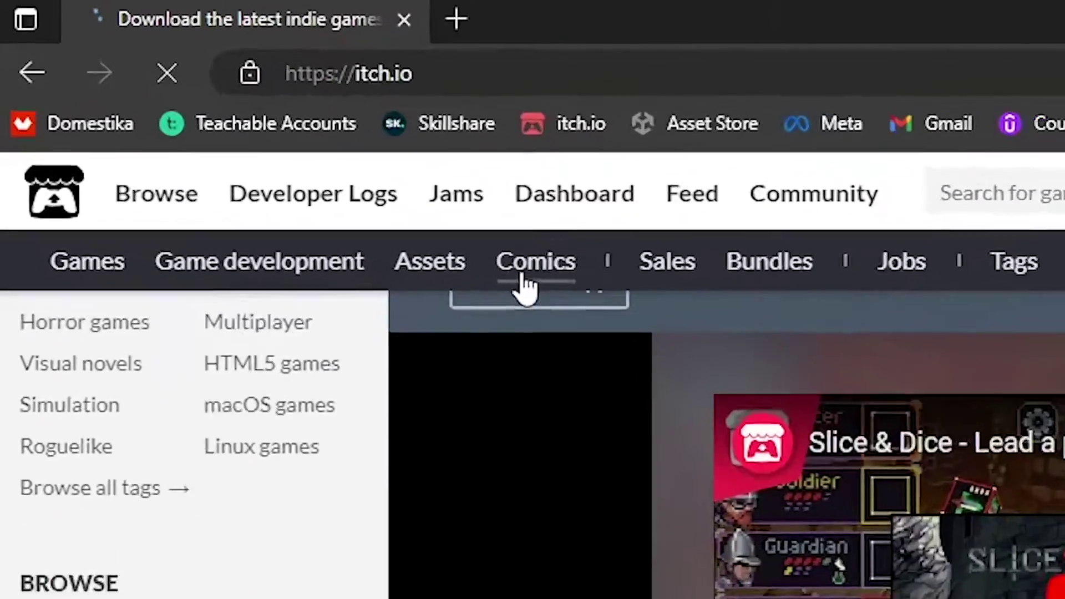
left_click(333, 200)
Filter free assets by the Effects tag and open Cycle Lighting With Star Effect.
left_click(509, 418)
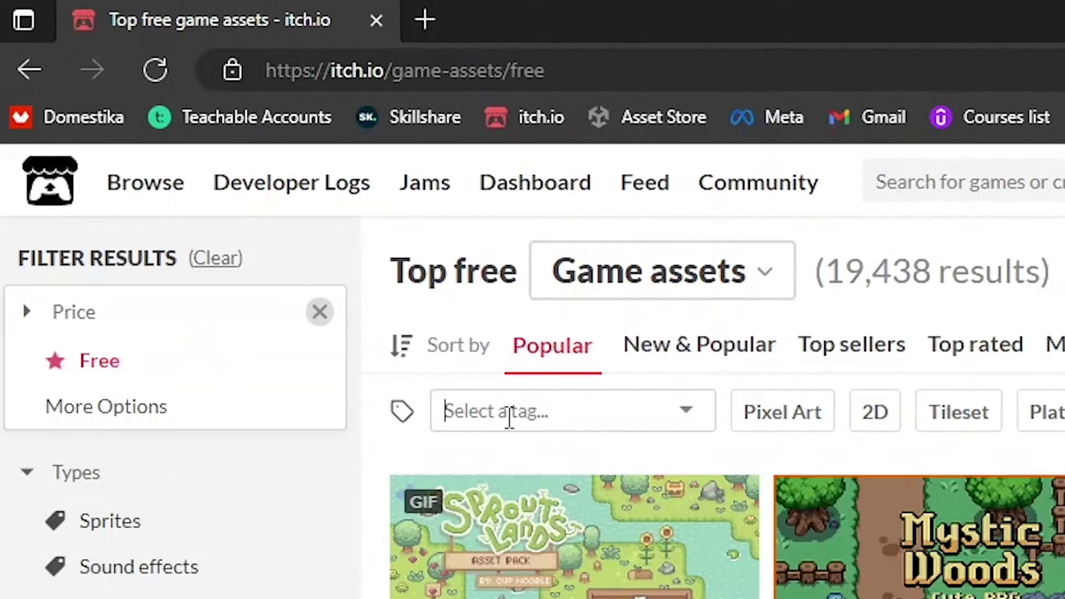
type("eff")
left_click(502, 536)
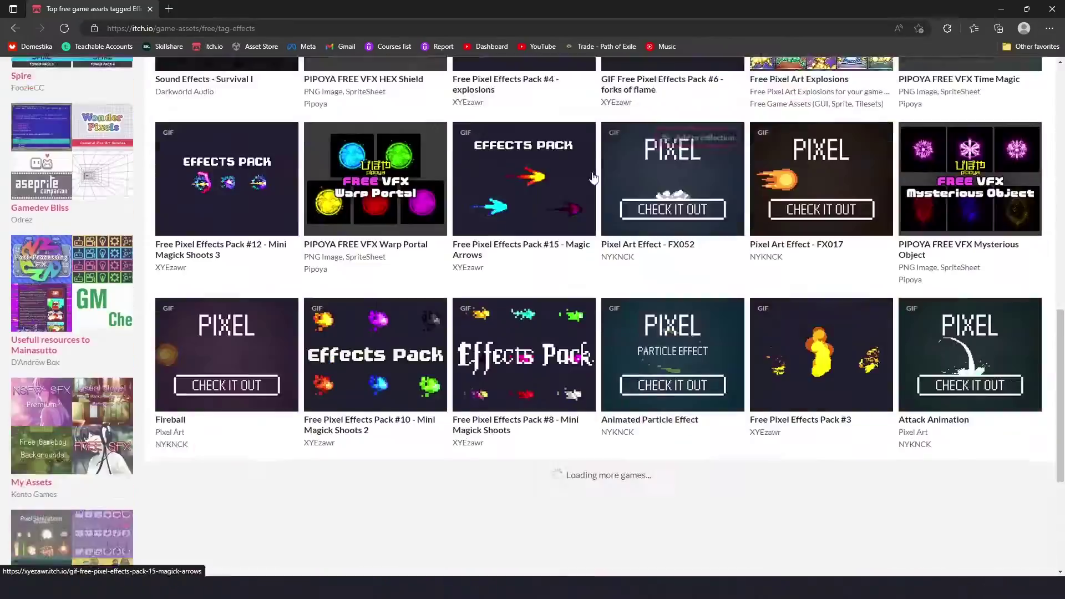
scroll(593, 177, "down", 10)
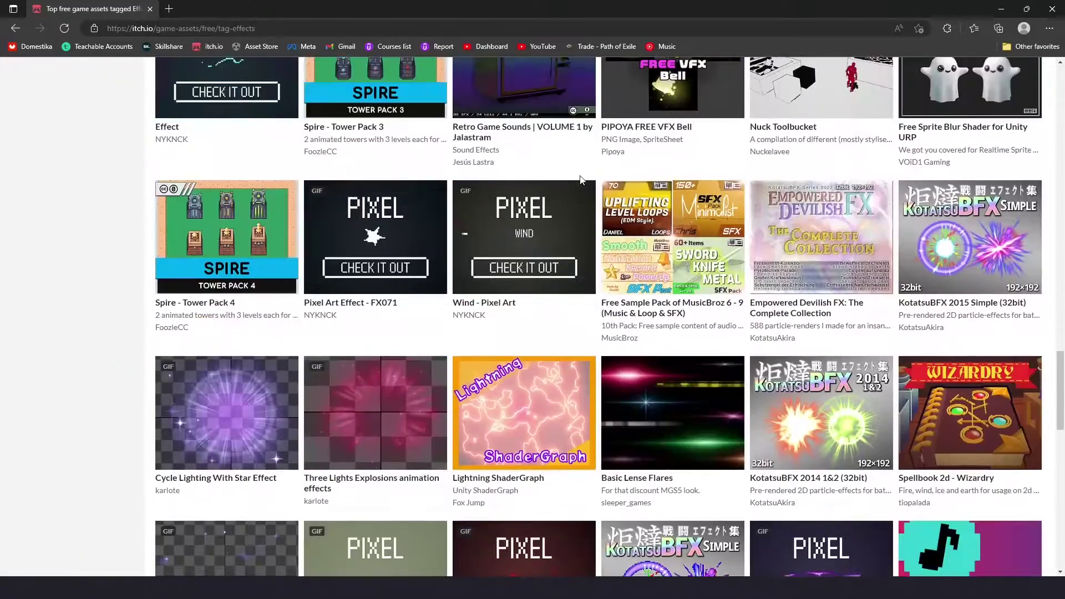
left_click(203, 338)
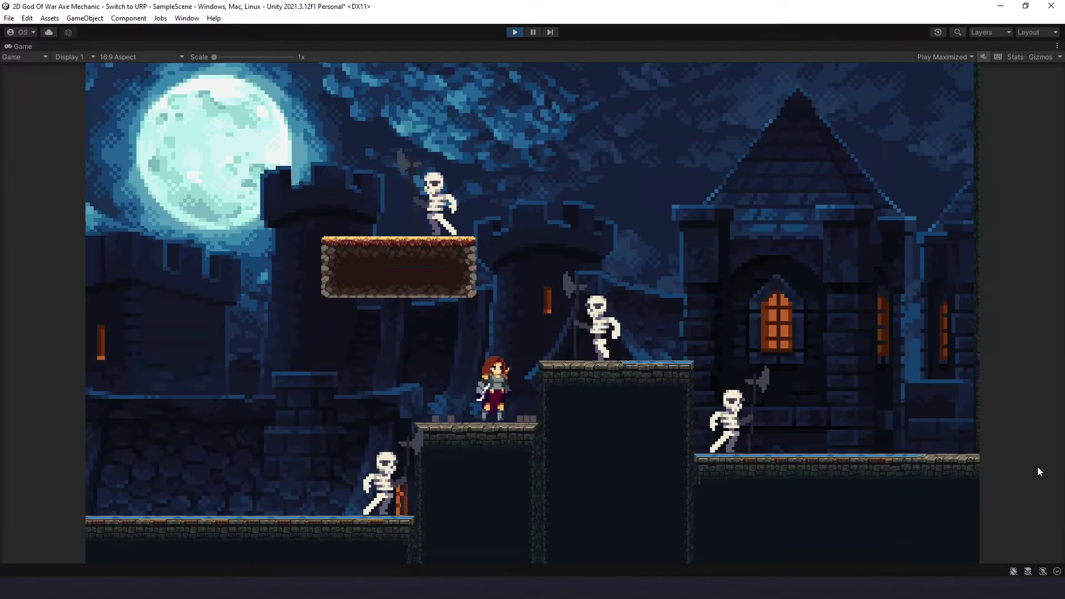
Jump and cast the black-hole ultimate, then run right, slash a skeleton and recast it.
key("space")
key("r")
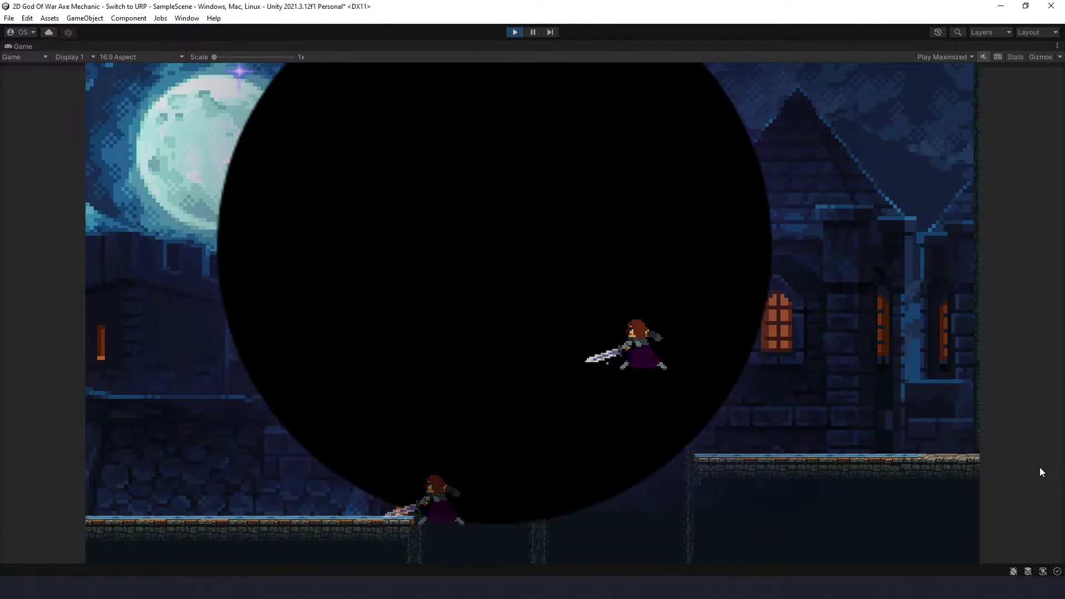
key("d")
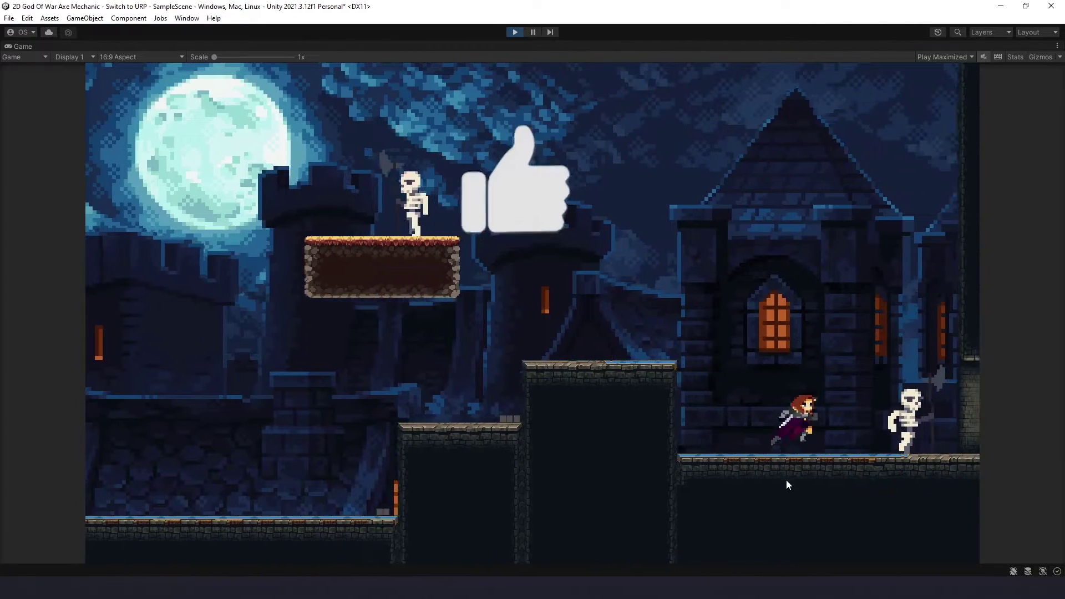
left_click(791, 498)
key("r")
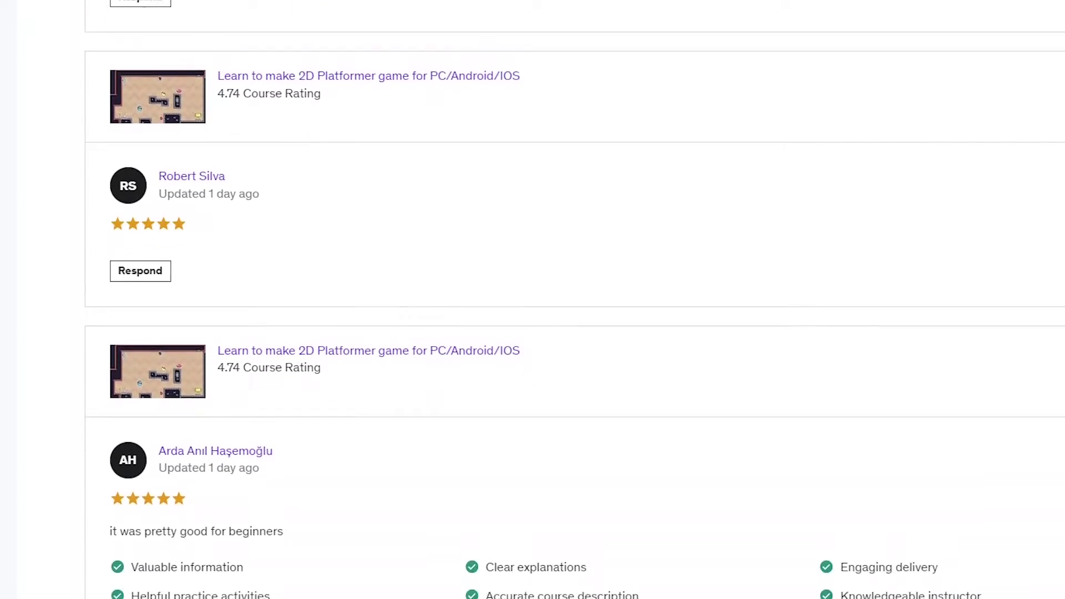
Scroll down to reveal more five-star reviews of the 2D Platformer course.
scroll(575, 299, "down", 10)
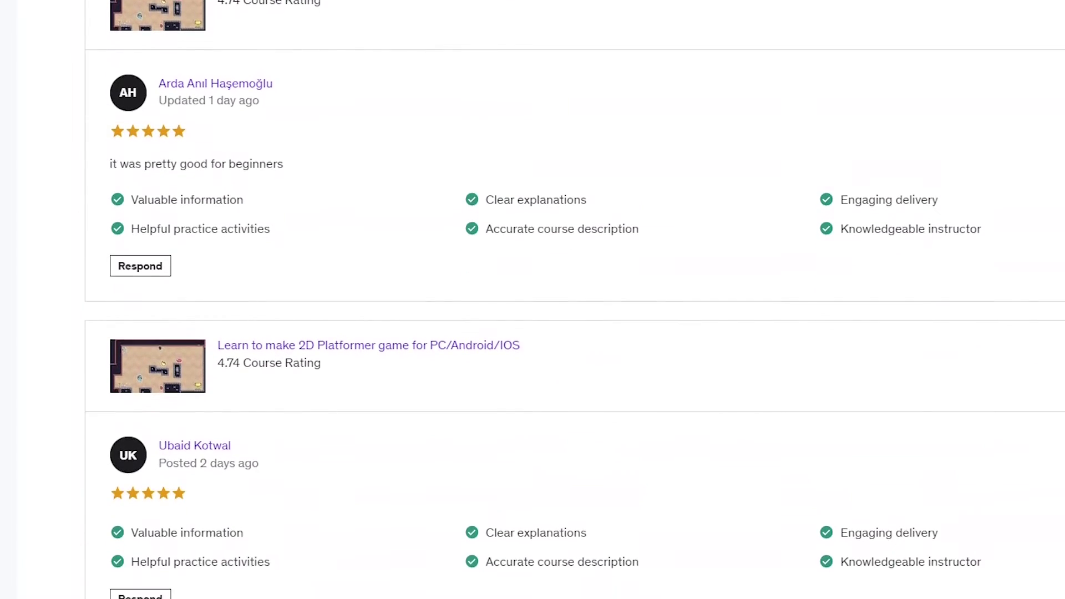